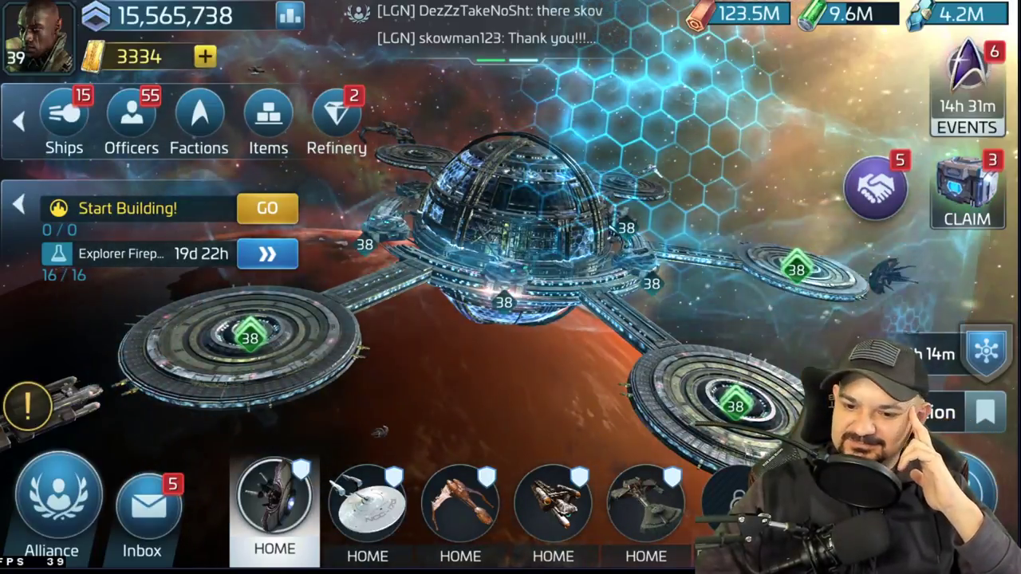
# Step: Assign the Gladius to drydock D in place of the K'Vort and return to the station
pyautogui.click(553, 503)
pyautogui.click(55, 412)
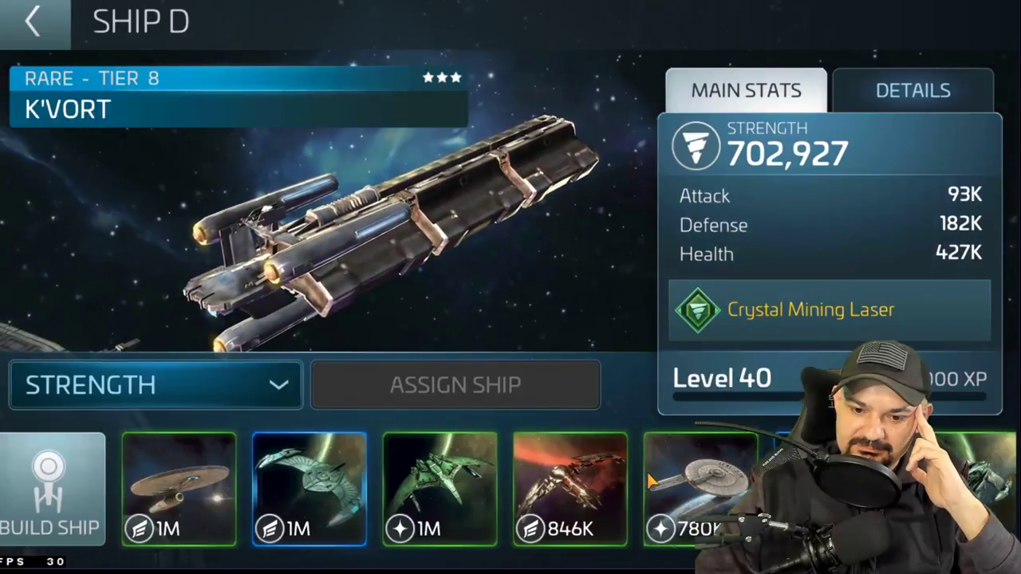
pyautogui.moveTo(650, 479); pyautogui.dragTo(527, 489)
pyautogui.moveTo(135, 501); pyautogui.dragTo(257, 503)
pyautogui.click(335, 491)
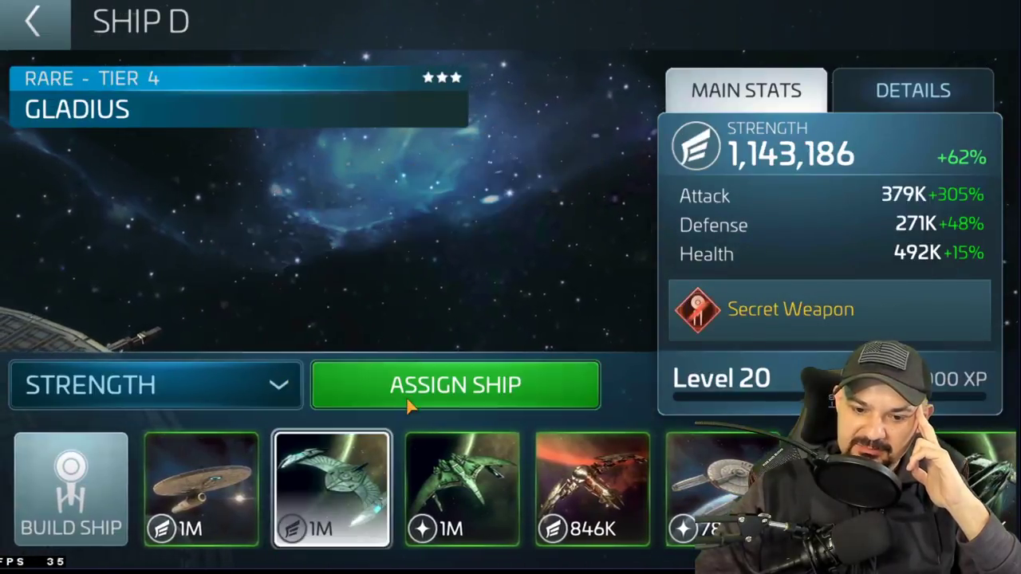
pyautogui.click(418, 381)
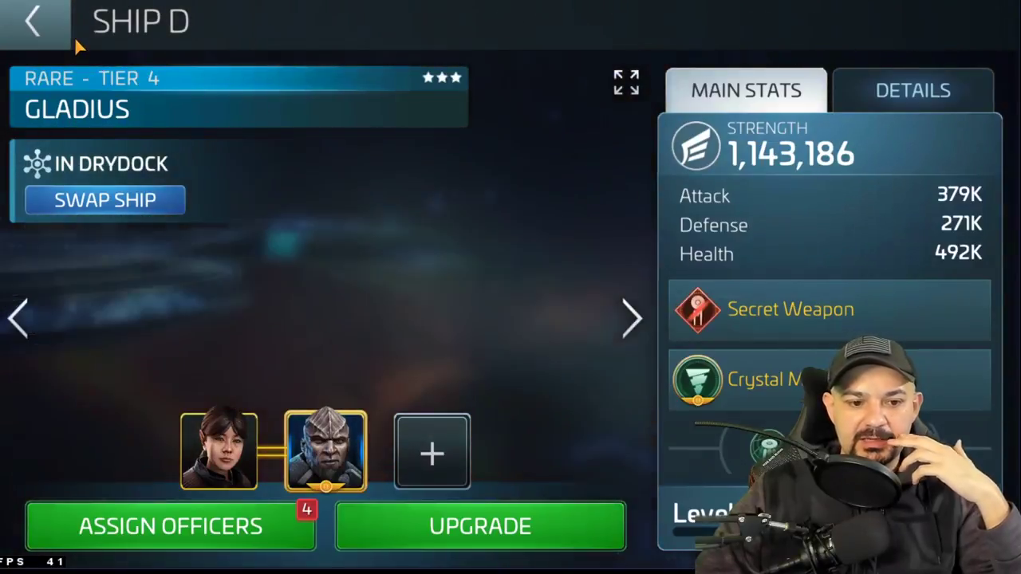
pyautogui.click(36, 24)
# Step: Open the store offers and examine the full rewards list of the Ultra Ship Power Pack
pyautogui.click(205, 58)
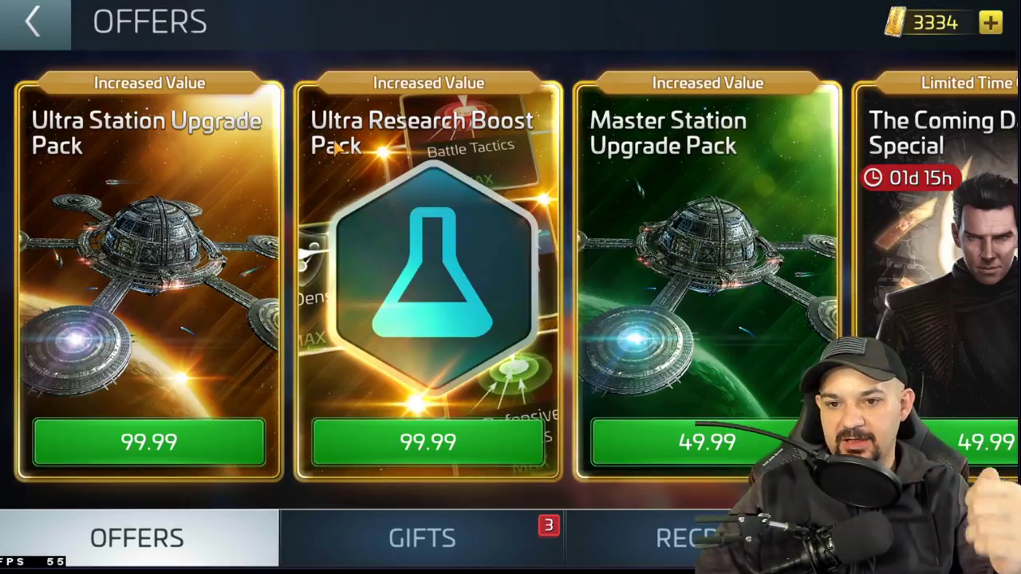
pyautogui.scroll(-5, 460, 266)
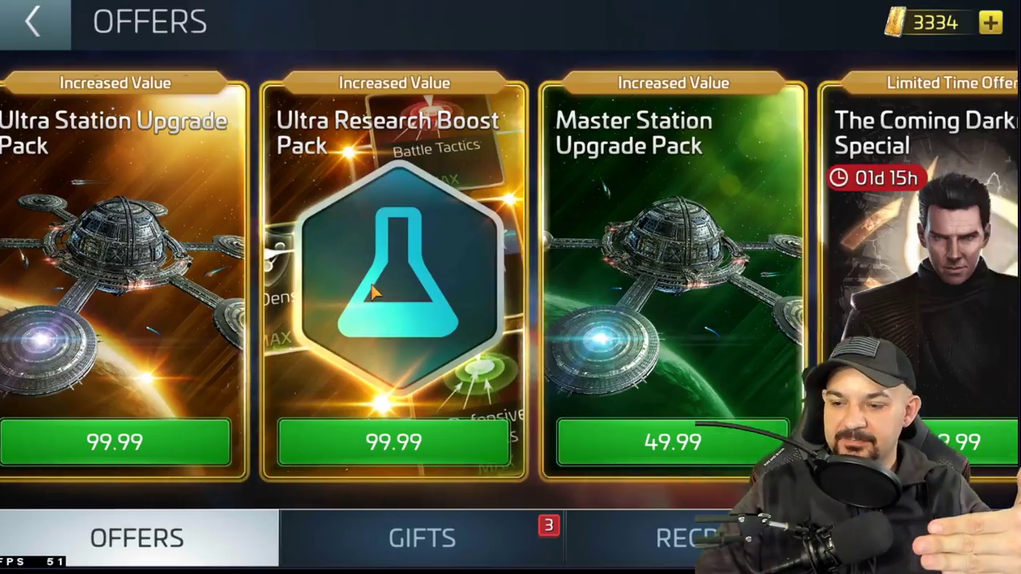
pyautogui.scroll(-5, 706, 263)
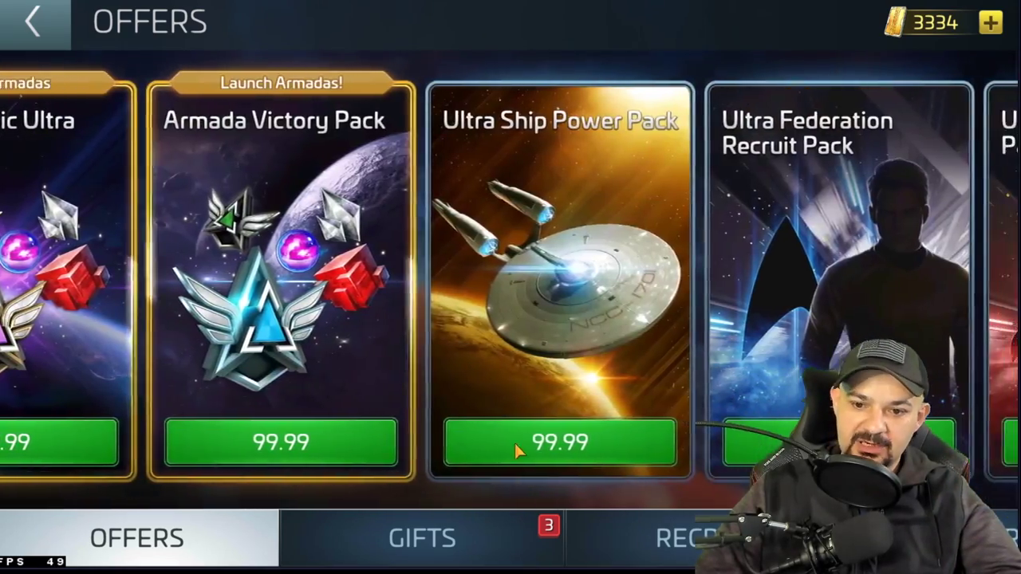
pyautogui.click(515, 443)
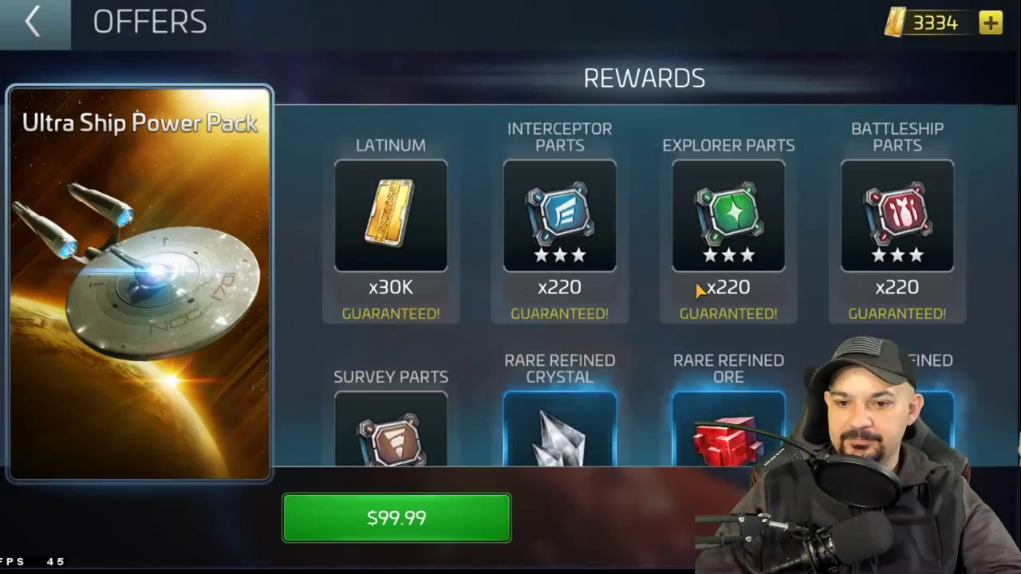
pyautogui.scroll(-5, 726, 273)
pyautogui.scroll(-2, 726, 273)
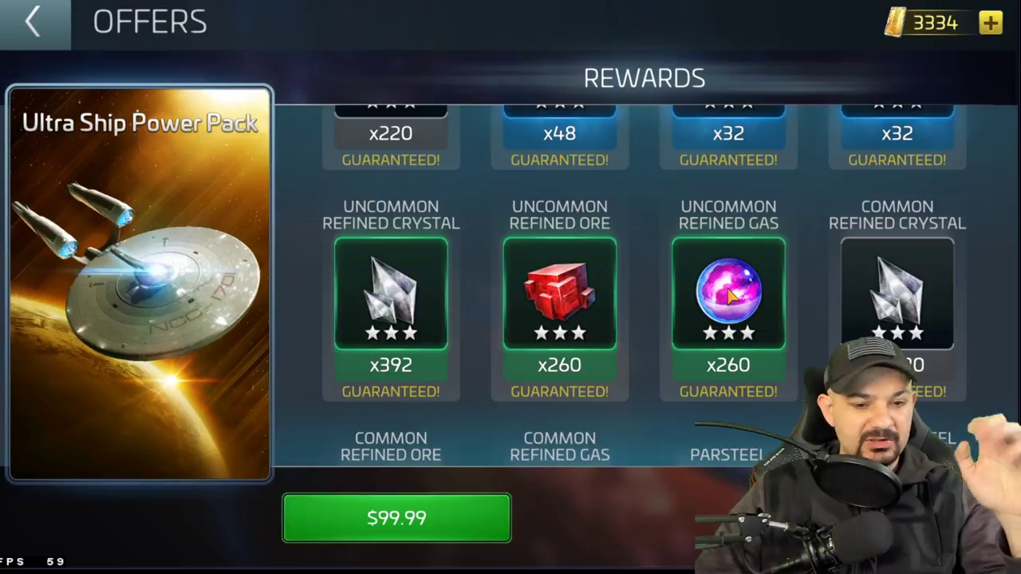
pyautogui.moveTo(706, 358); pyautogui.dragTo(688, 201)
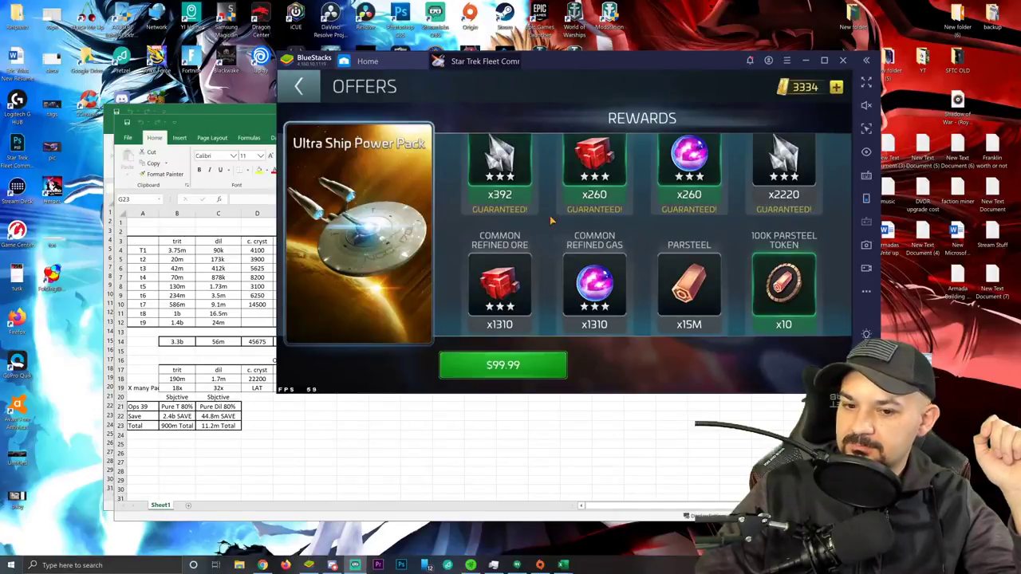
# Step: Switch to the Gladius t1 to t9 workbook in Excel, maximize it and examine the tier cost table enlarged
pyautogui.click(564, 565)
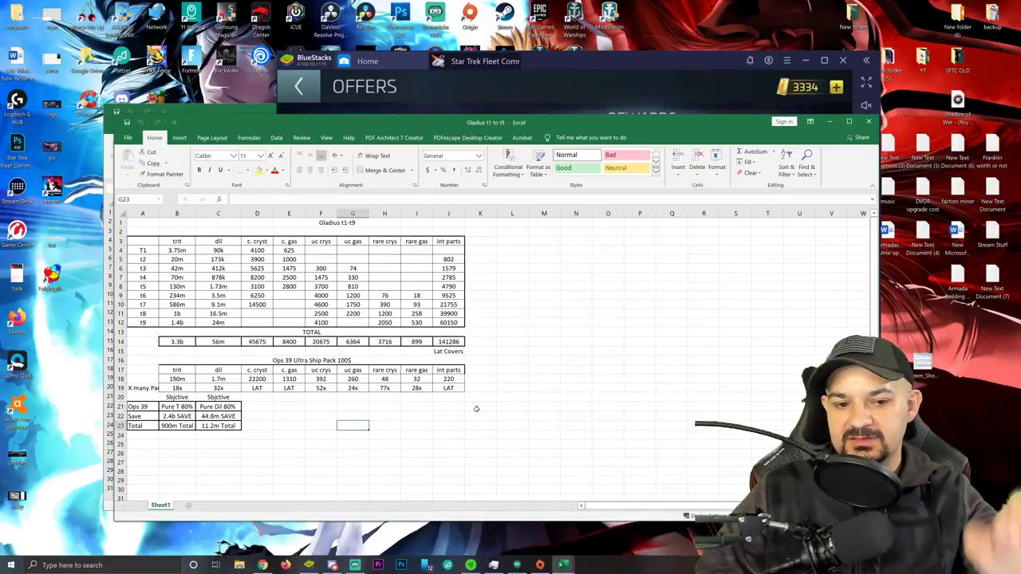
pyautogui.doubleClick(486, 122)
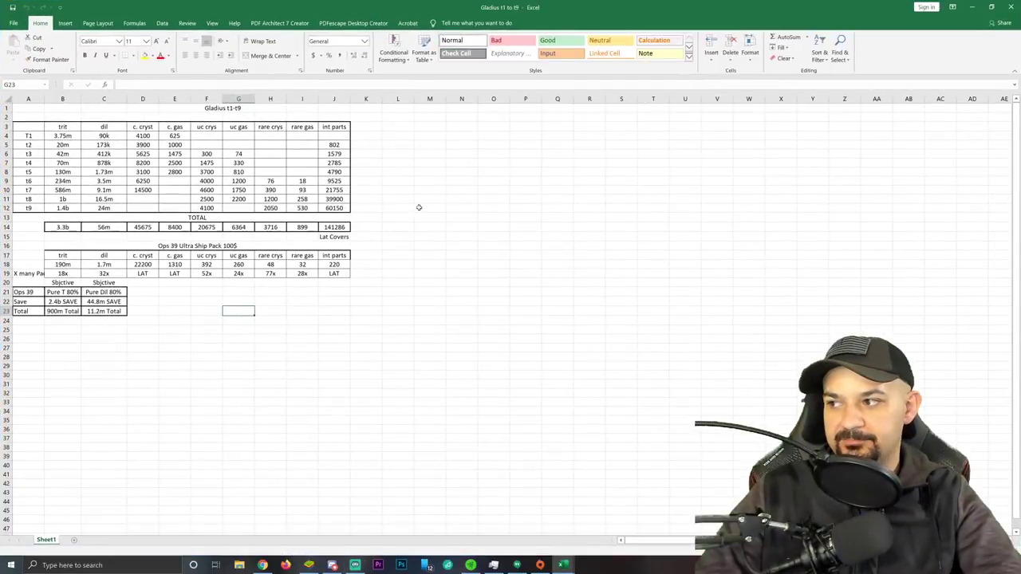
pyautogui.scroll(5, 383, 215)
pyautogui.scroll(3, 375, 222)
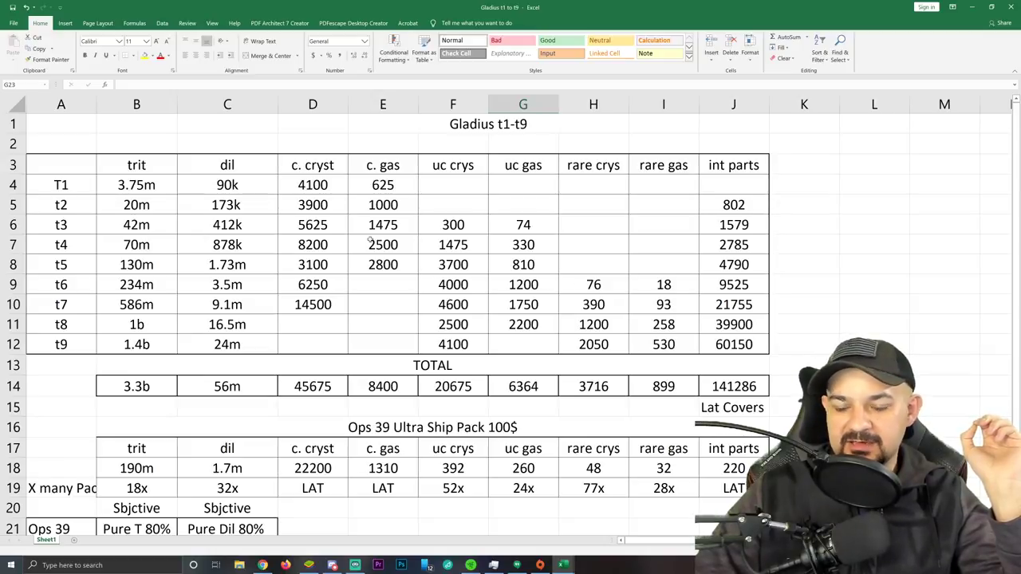
# Step: Correct the common crystal amount in the Ops 39 Ultra Ship Pack table, cell D18, to 2220
pyautogui.scroll(-2, 371, 242)
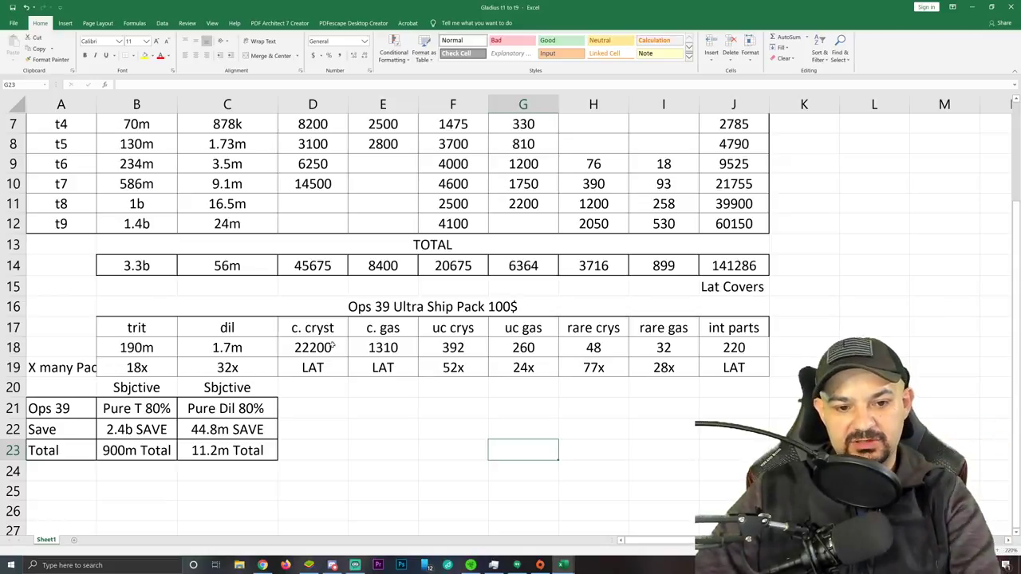
pyautogui.doubleClick(319, 340)
pyautogui.press('BackSpace')
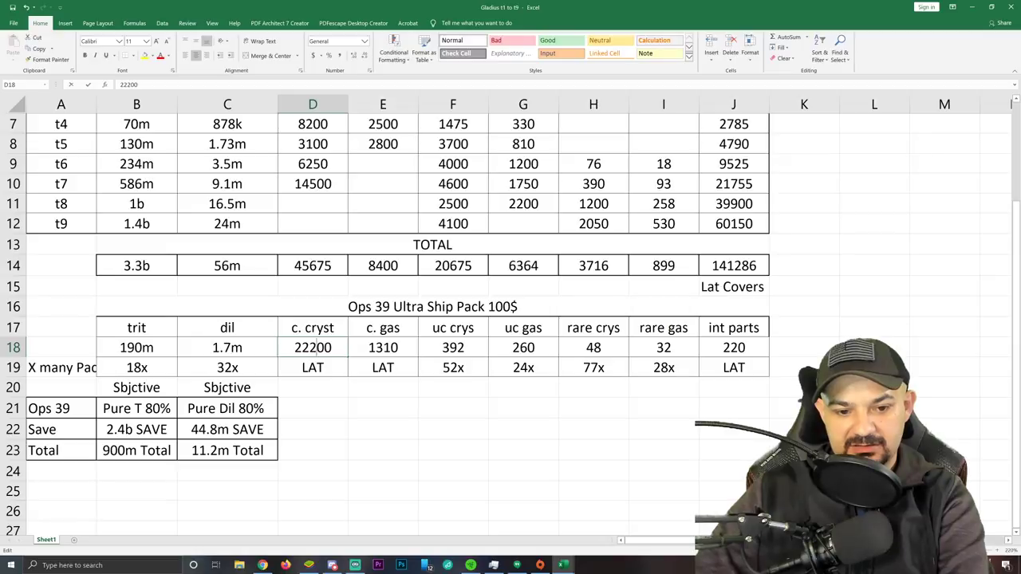
pyautogui.click(330, 387)
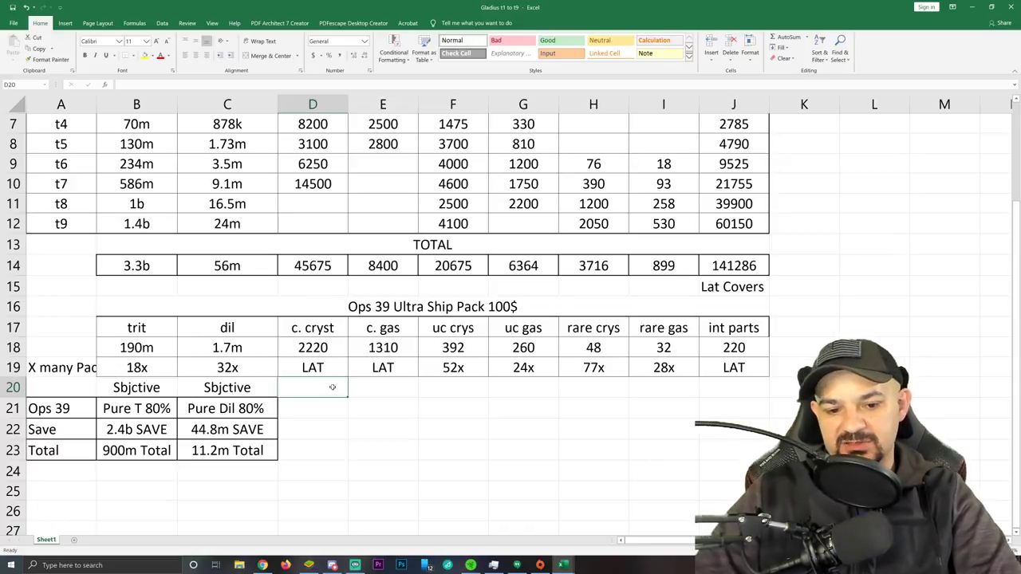
pyautogui.click(332, 364)
pyautogui.click(360, 366)
pyautogui.click(733, 367)
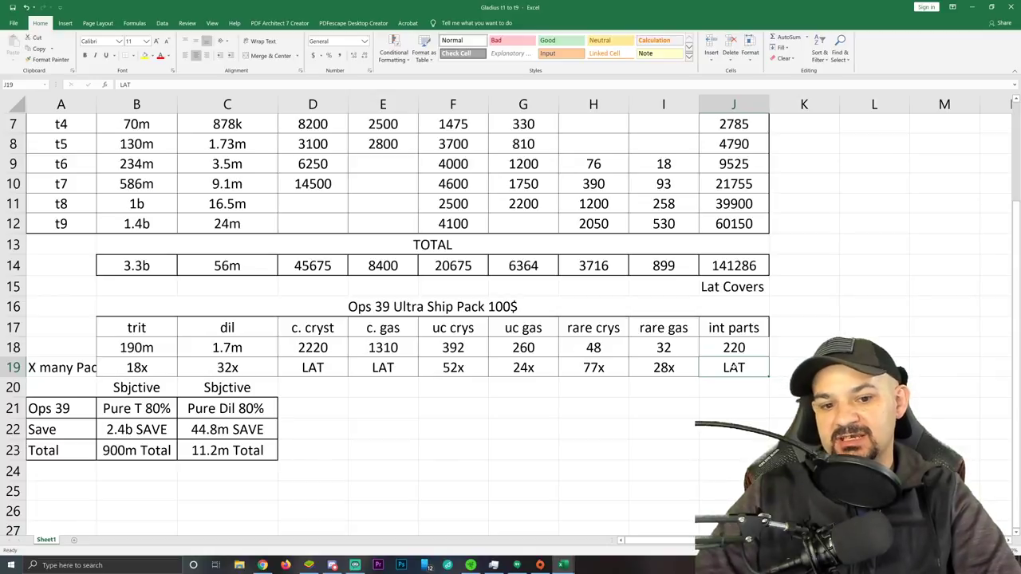
pyautogui.click(684, 417)
pyautogui.click(646, 428)
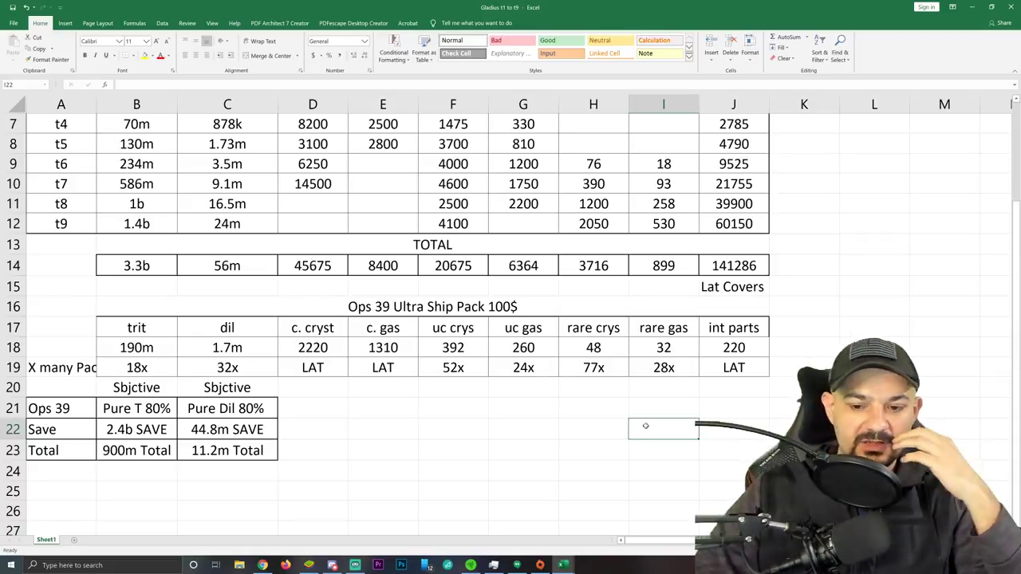
# Step: Write the latinum calculation below the pack table, with 30k in H22, x in I22 and 72 in J22
pyautogui.doubleClick(621, 424)
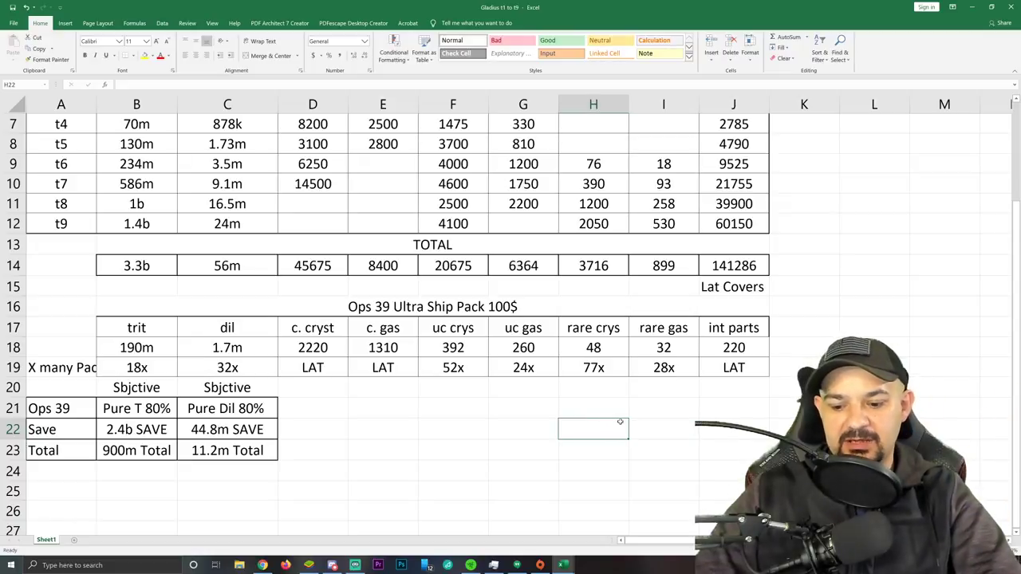
pyautogui.write('30k')
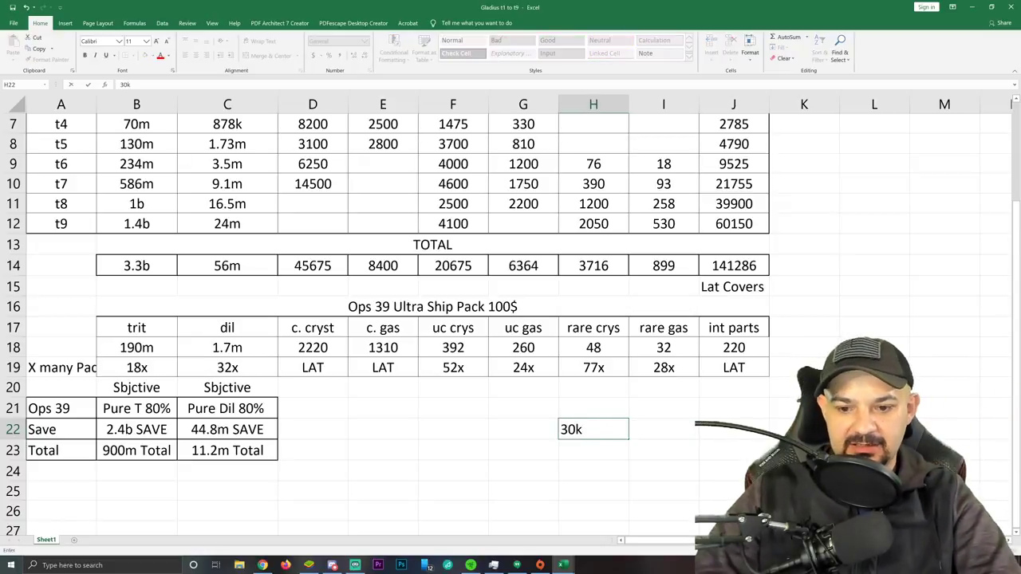
pyautogui.click(655, 424)
pyautogui.write('x')
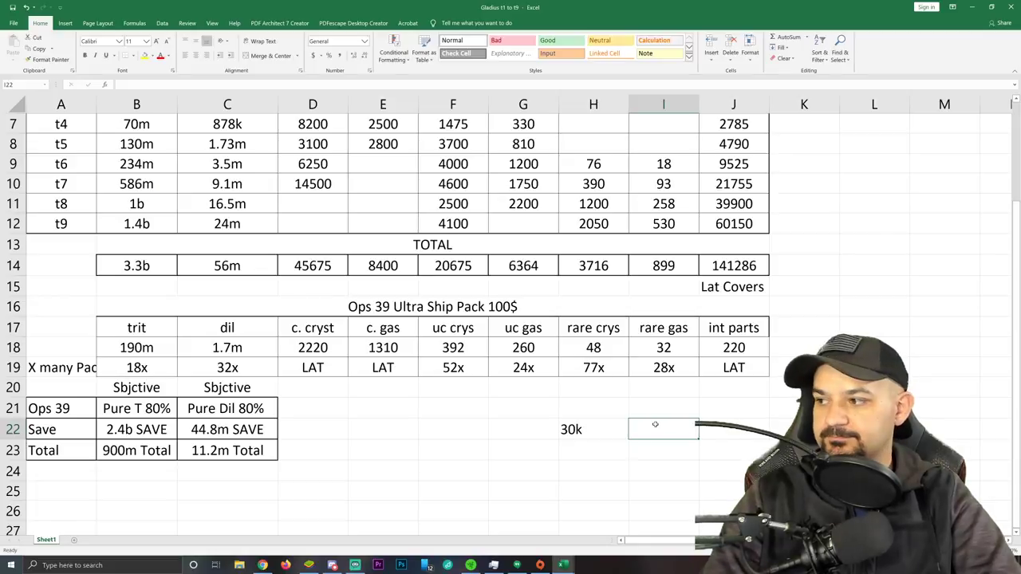
pyautogui.press('Tab')
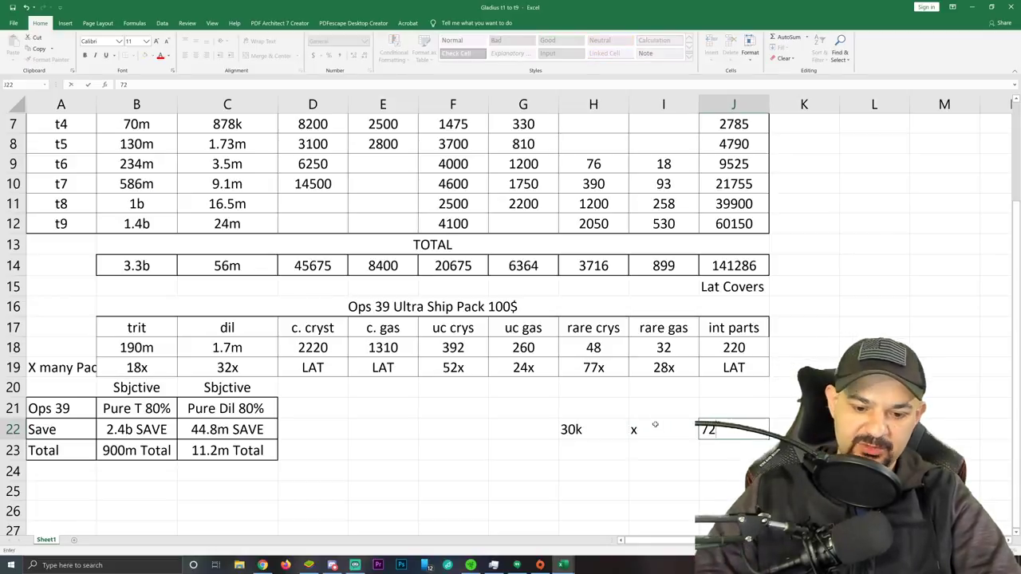
# Step: Open Calculator, multiply 30000 by 72, close it and commit the pending cell entry in the worksheet
pyautogui.press('super')
pyautogui.write('calc')
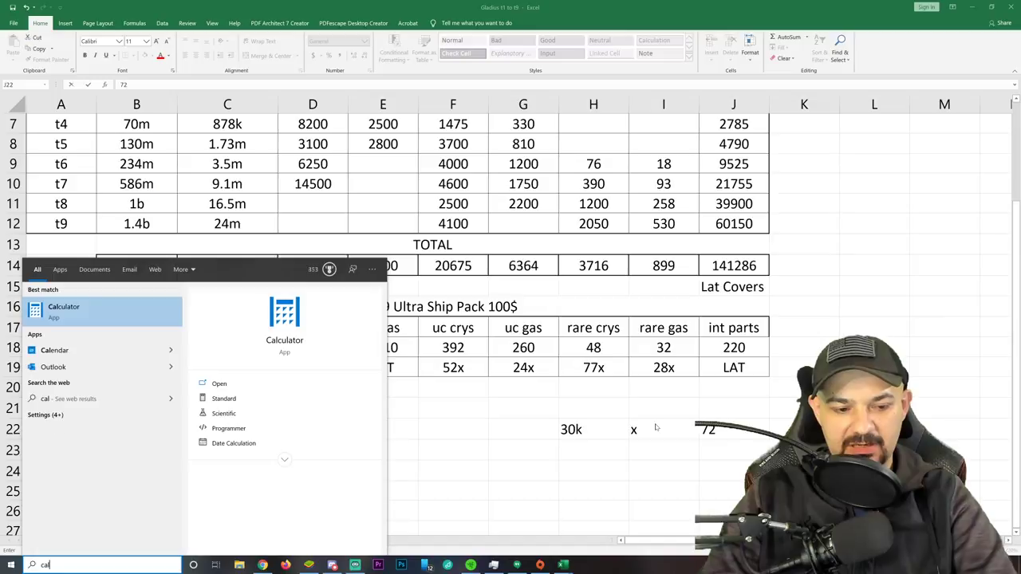
pyautogui.press('Return')
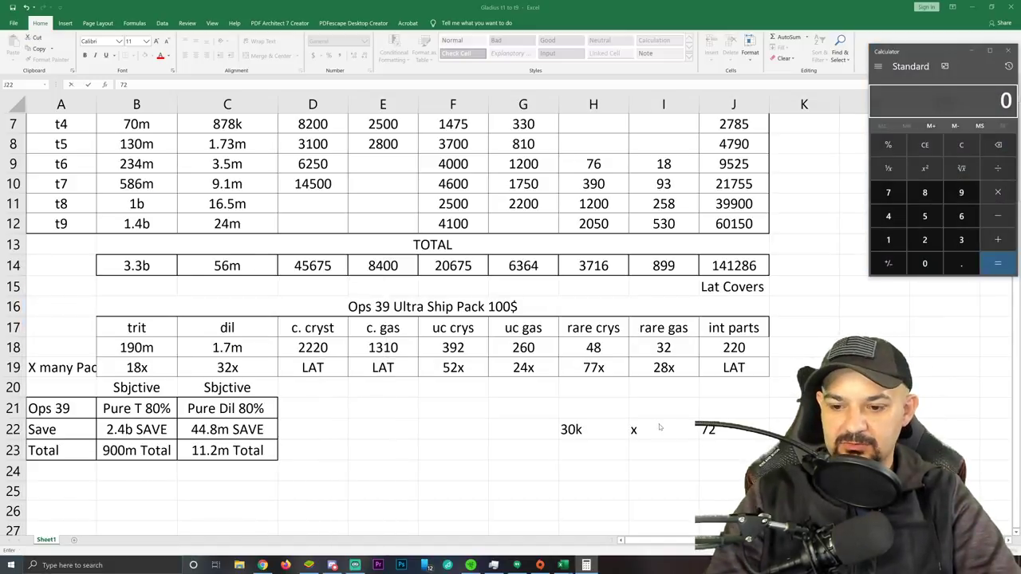
pyautogui.write('30000 × ')
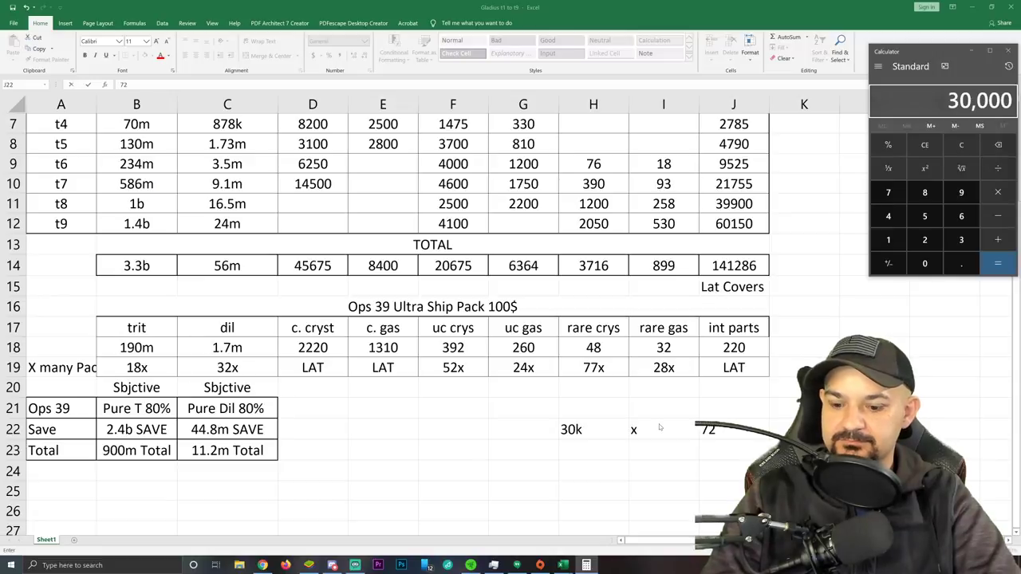
pyautogui.write('72')
pyautogui.press('Return')
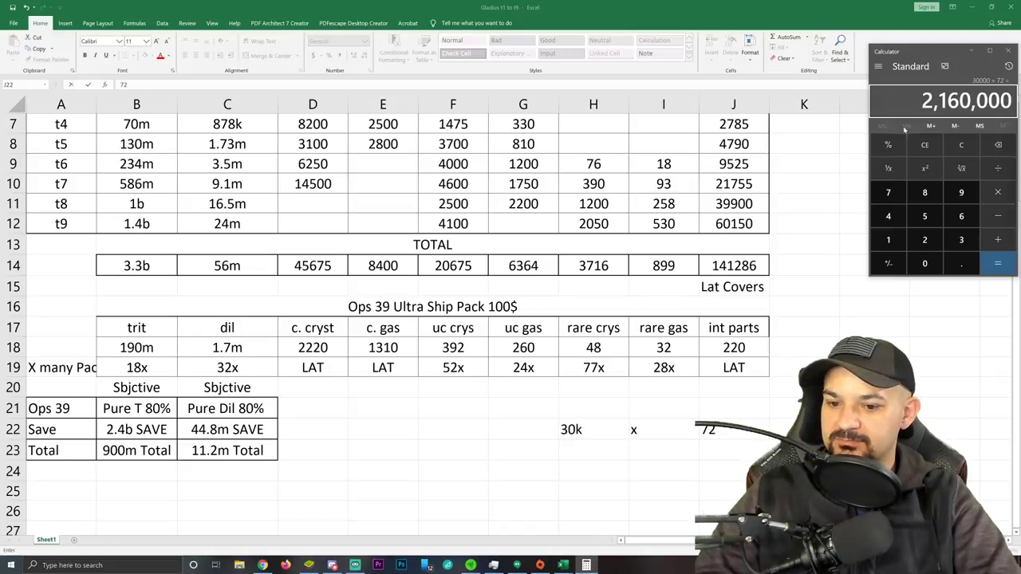
pyautogui.click(1010, 56)
pyautogui.moveTo(781, 308); pyautogui.dragTo(777, 295)
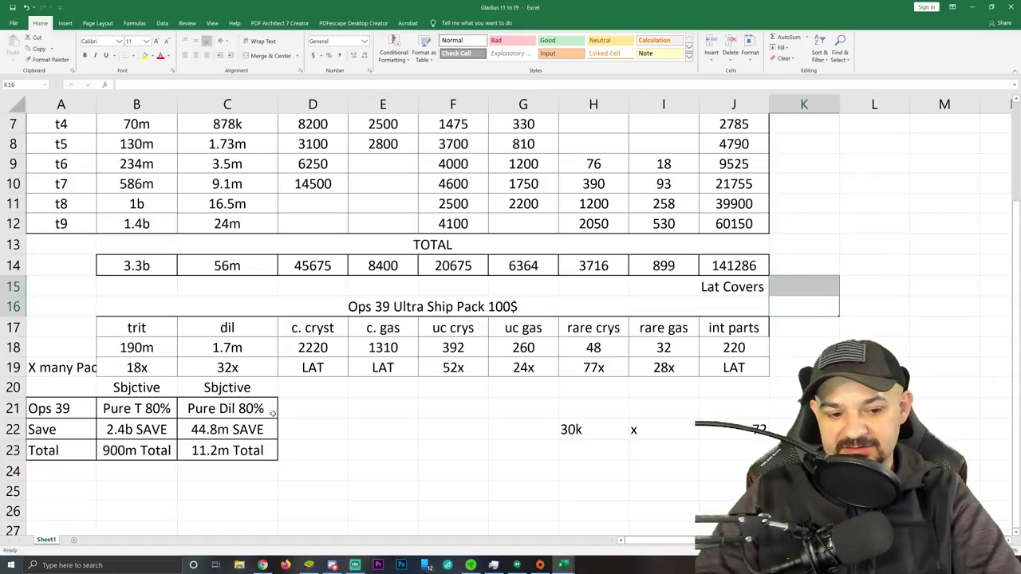
pyautogui.click(166, 478)
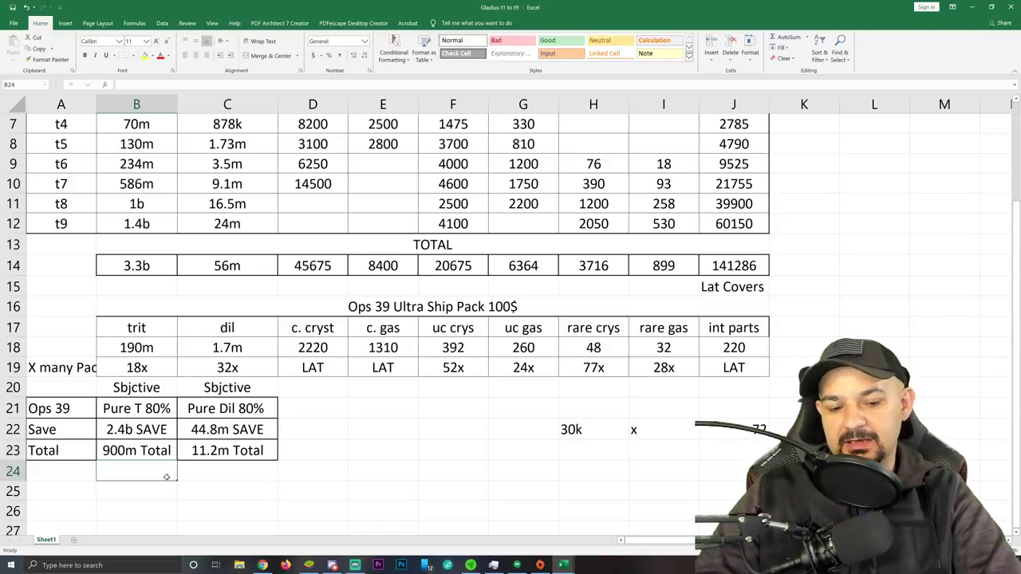
pyautogui.click(162, 505)
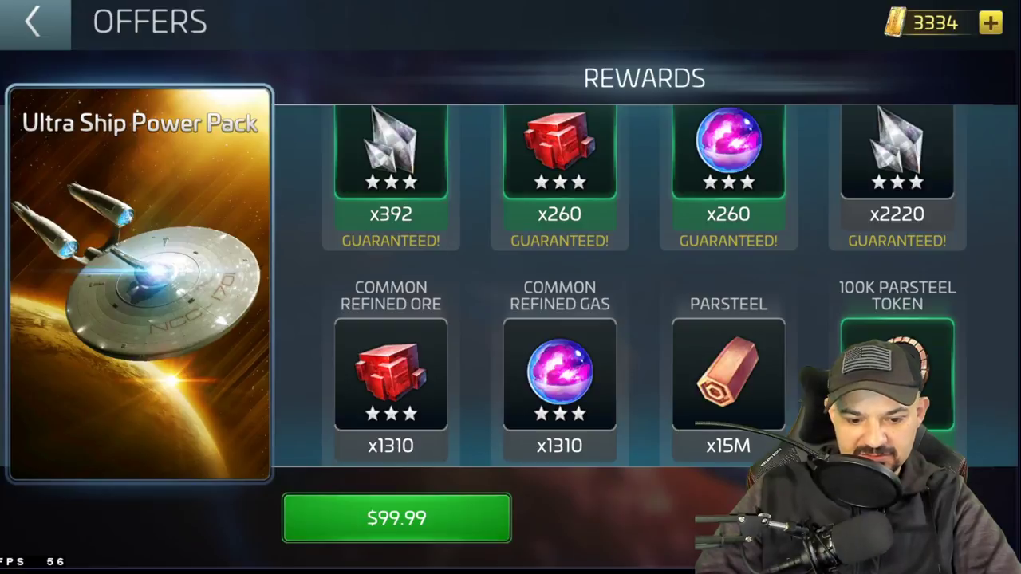
# Step: Return to the game, leave the store offers and open the R&D Department's research trees
pyautogui.click(46, 30)
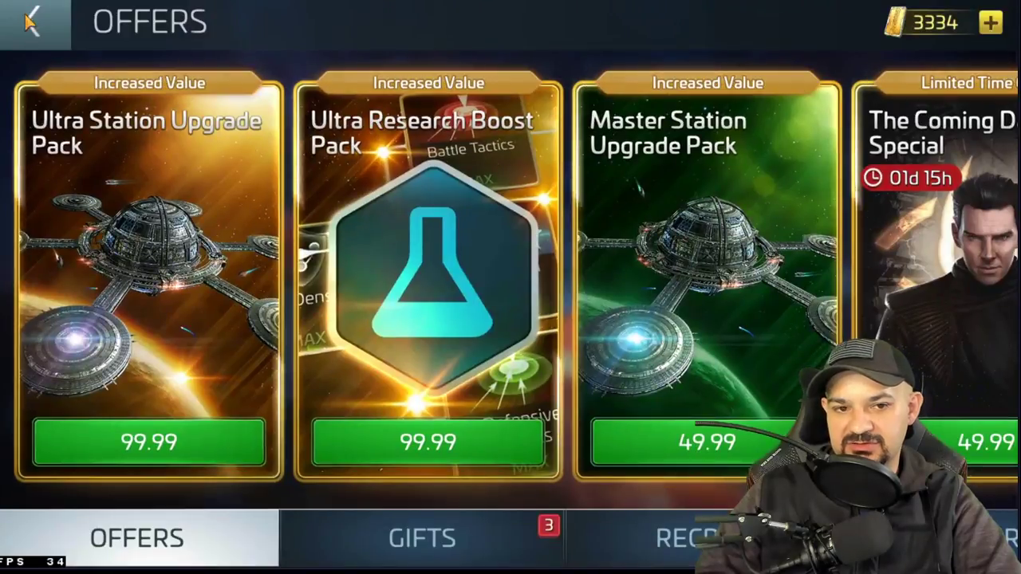
pyautogui.press('Escape')
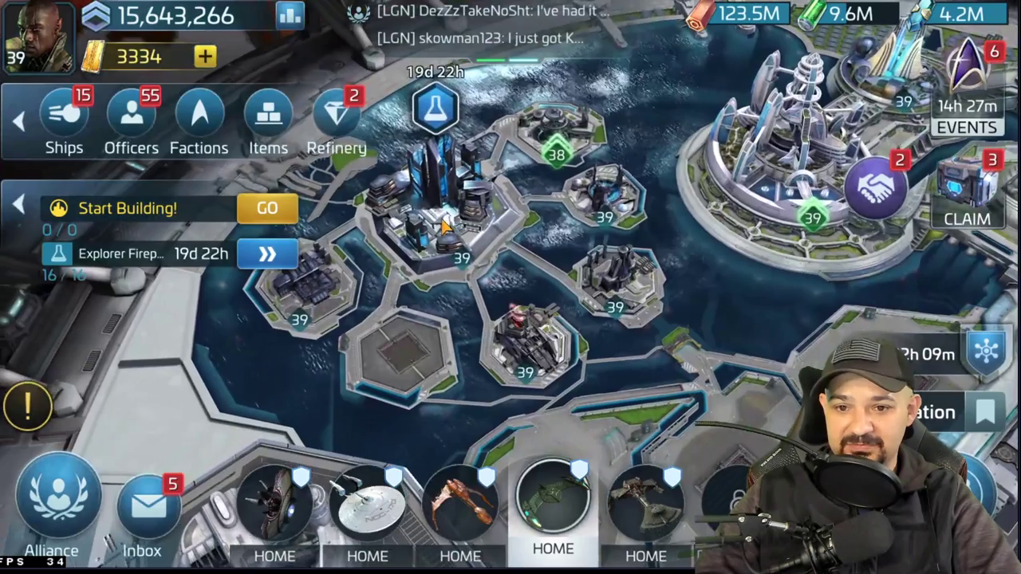
pyautogui.click(447, 225)
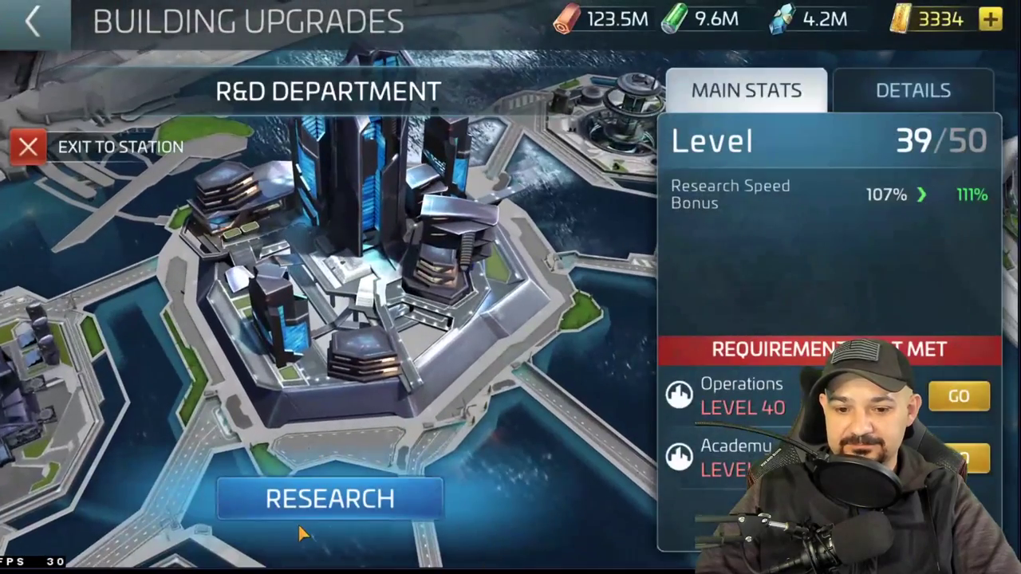
pyautogui.click(412, 497)
# Step: Browse the Combat research, then find the Klingon, Federation and Romulan ship structure projects in the Station research
pyautogui.moveTo(814, 327); pyautogui.dragTo(183, 244)
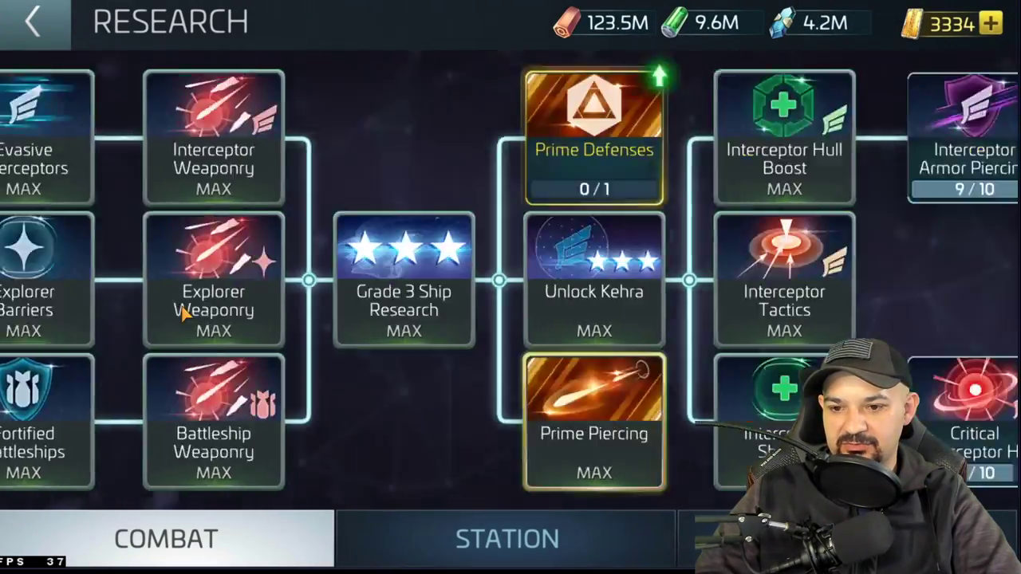
pyautogui.moveTo(586, 321); pyautogui.dragTo(304, 467)
pyautogui.click(508, 540)
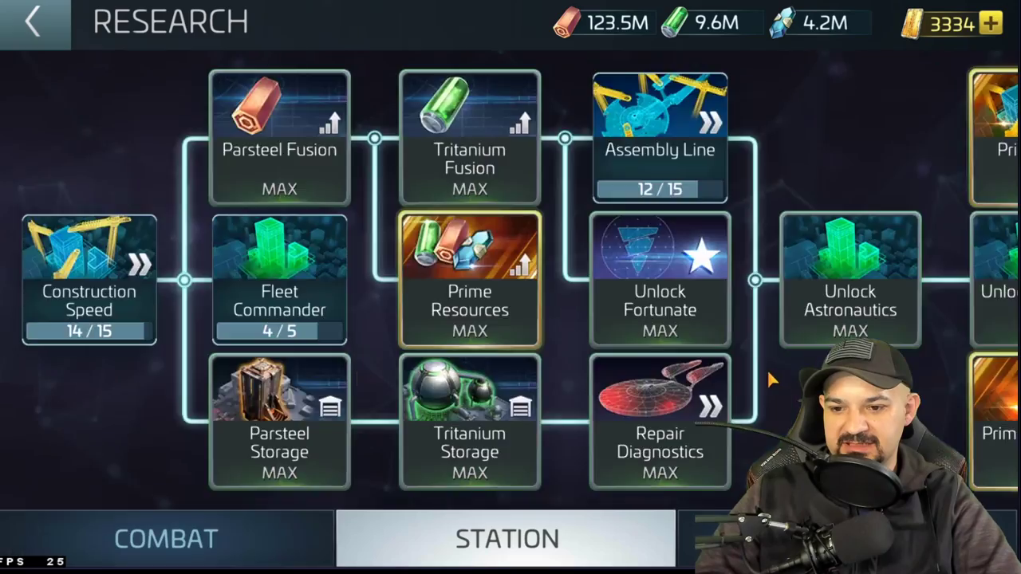
pyautogui.moveTo(798, 239); pyautogui.dragTo(292, 225)
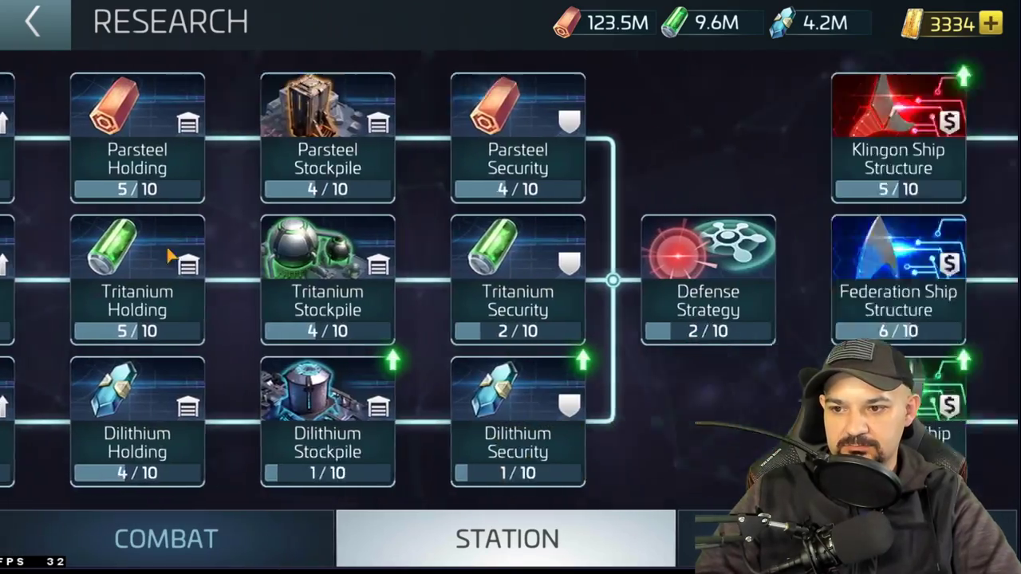
pyautogui.moveTo(686, 234); pyautogui.dragTo(316, 234)
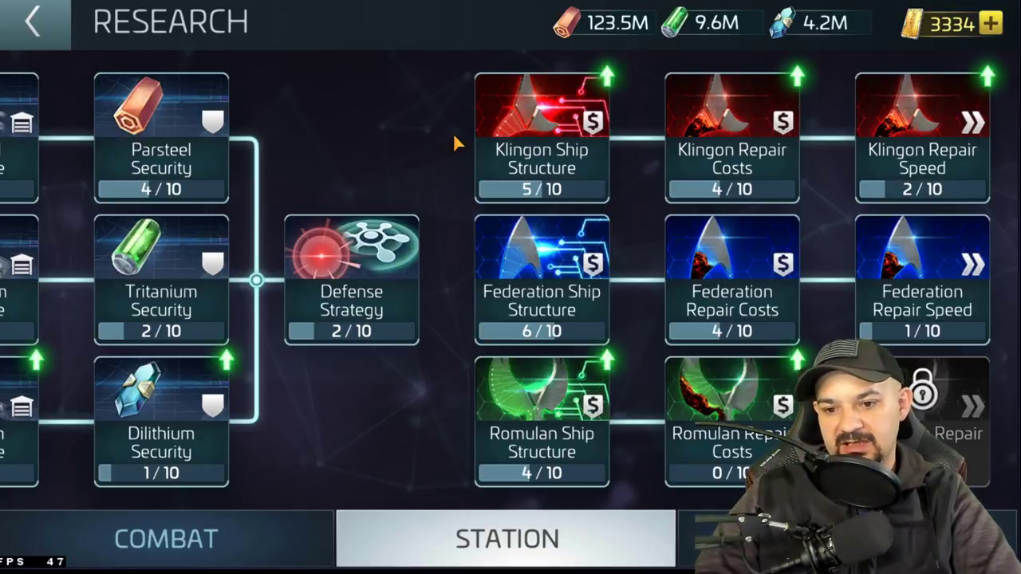
# Step: Browse the third research tree for the Pure Parts projects and the Pure Crystal, Pure Gas and Pure Ore cost-efficiency projects
pyautogui.moveTo(660, 255); pyautogui.dragTo(235, 397)
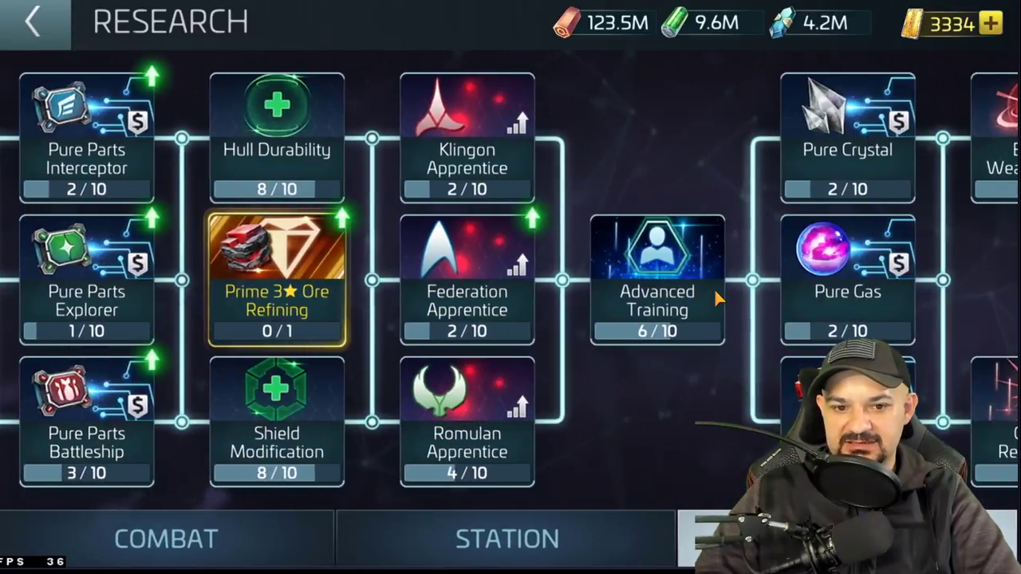
pyautogui.moveTo(718, 296); pyautogui.dragTo(973, 285)
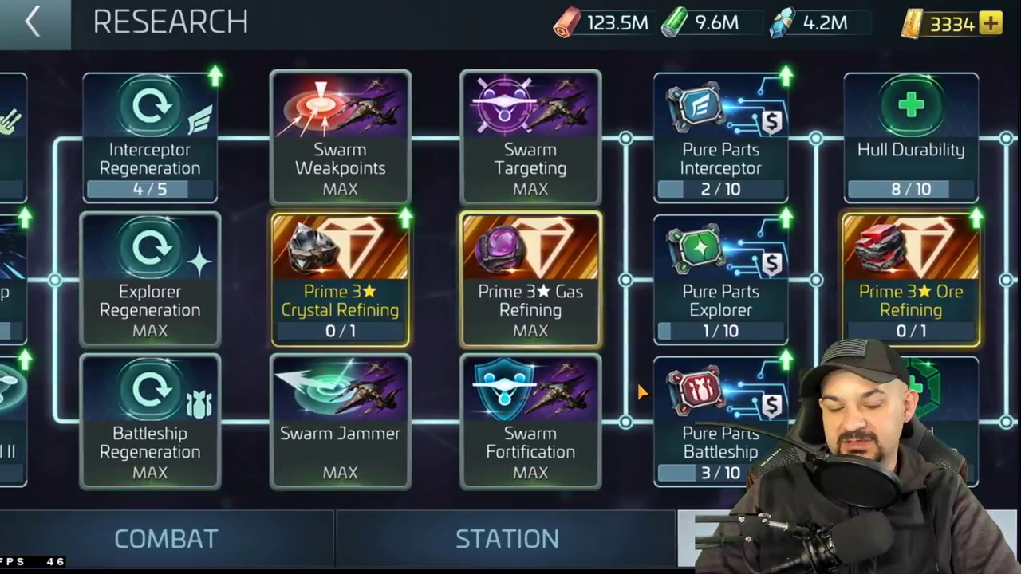
pyautogui.scroll(3, 638, 391)
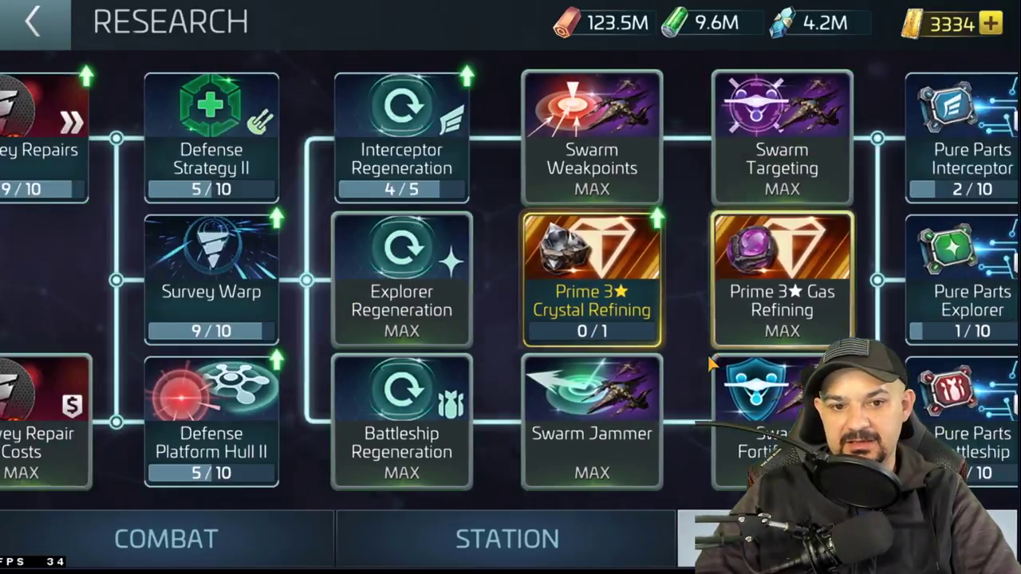
pyautogui.scroll(-8, 663, 361)
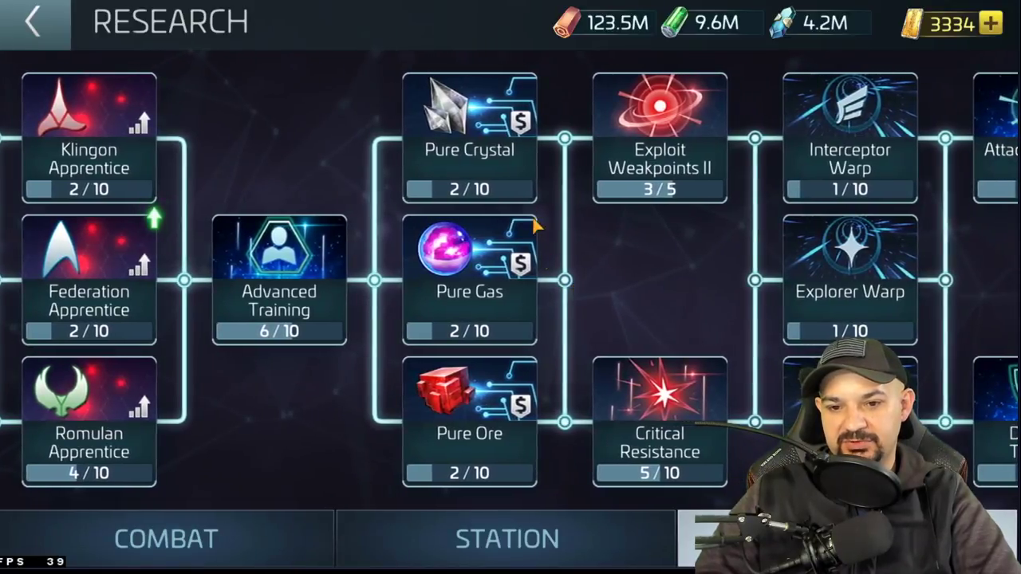
# Step: Check the Pure Crystal project's bonuses and requirements, close its details and leave the R&D Department for the station view
pyautogui.click(515, 178)
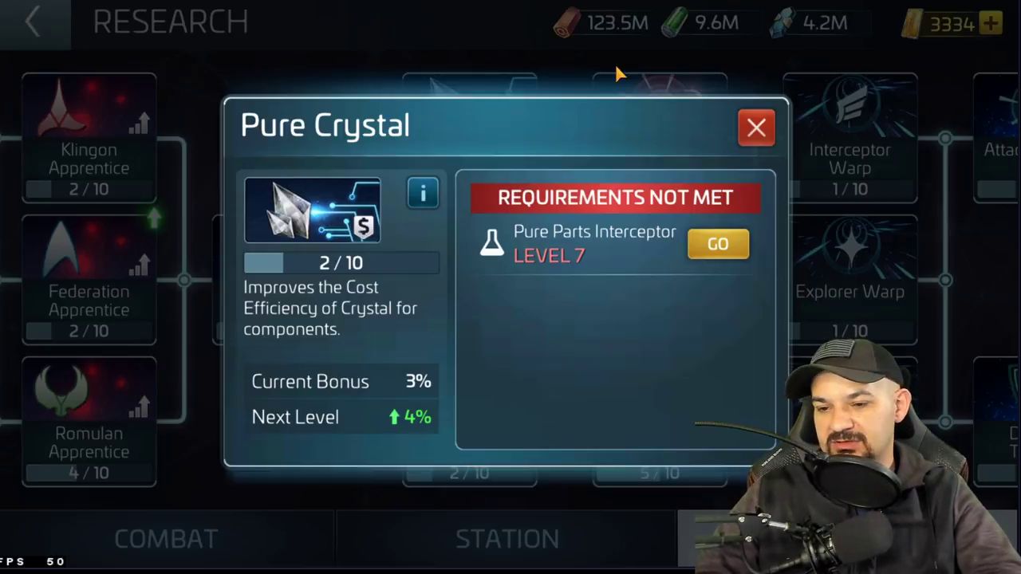
pyautogui.click(754, 125)
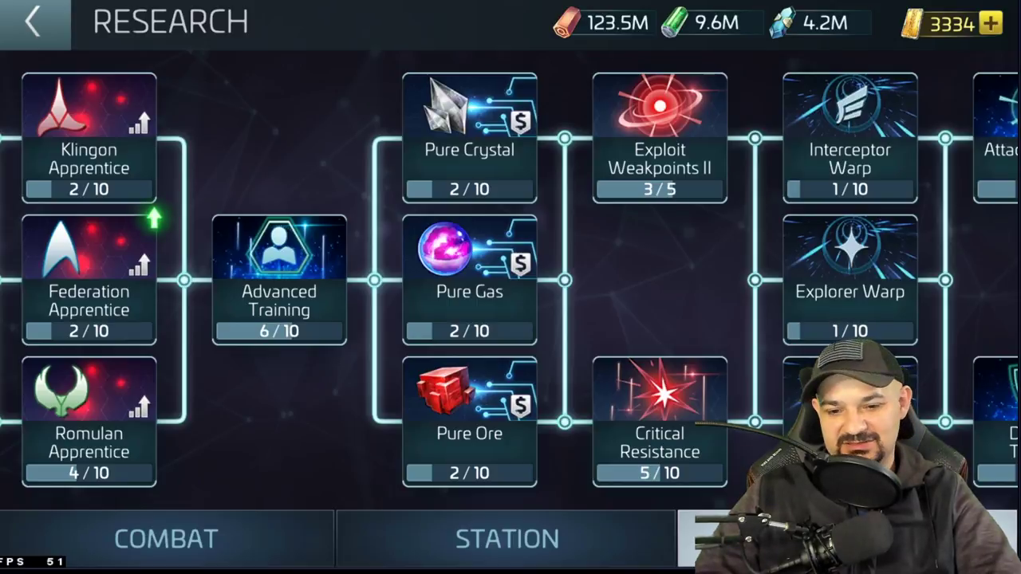
pyautogui.click(81, 17)
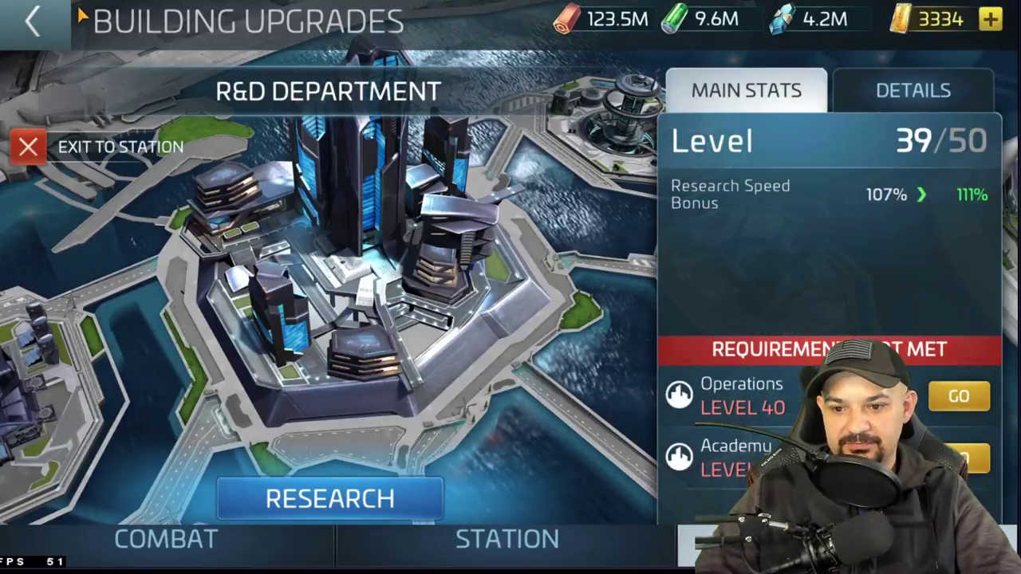
pyautogui.click(81, 17)
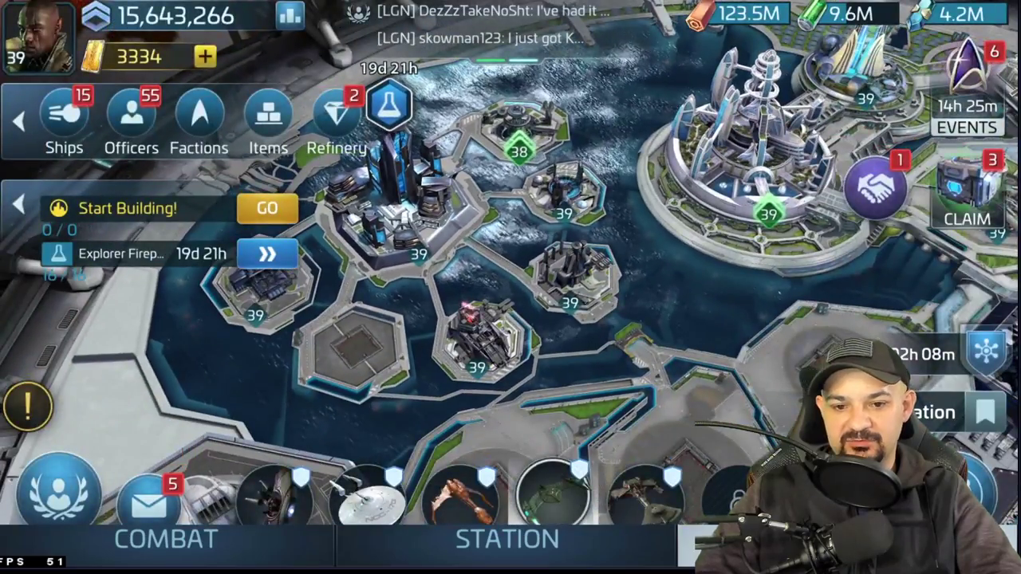